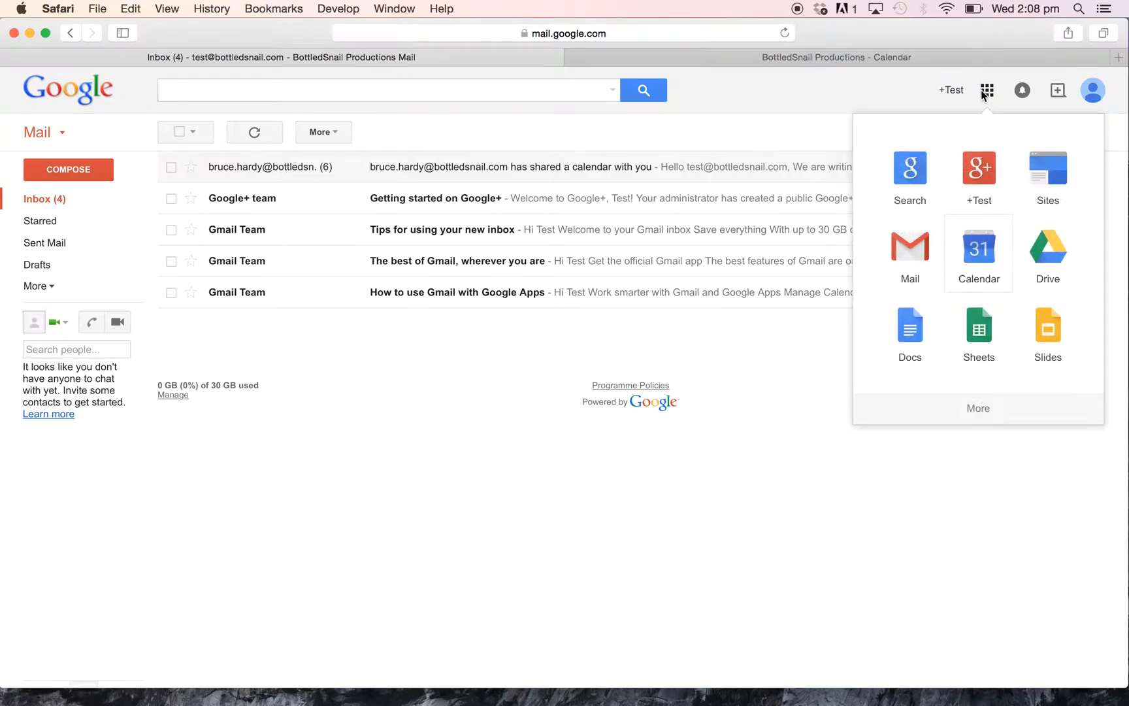
Switch from Gmail to the BottledSnail Productions calendar, showing the 17–23 May 2015 week.
{"action": "left_click", "coordinate": [706, 57]}
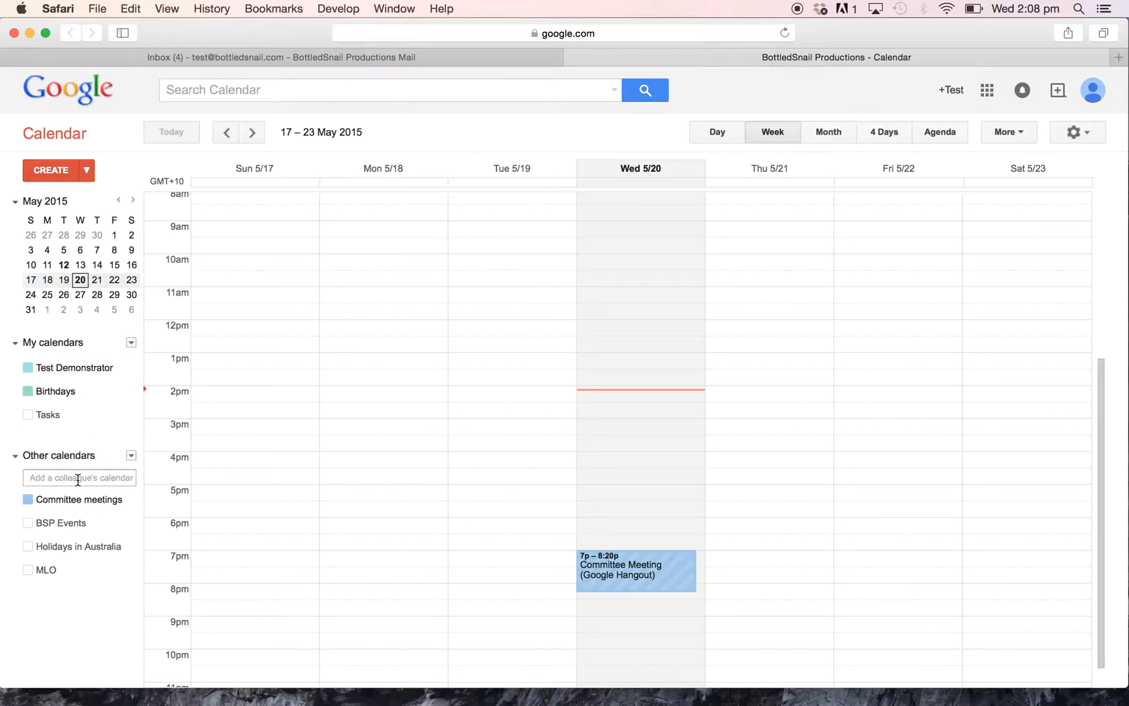
Turn on the BSP Events, Holidays in Australia and MLO calendars, toggling MLO off and on again.
{"action": "left_click", "coordinate": [28, 523]}
{"action": "left_click", "coordinate": [28, 547]}
{"action": "left_click", "coordinate": [28, 569]}
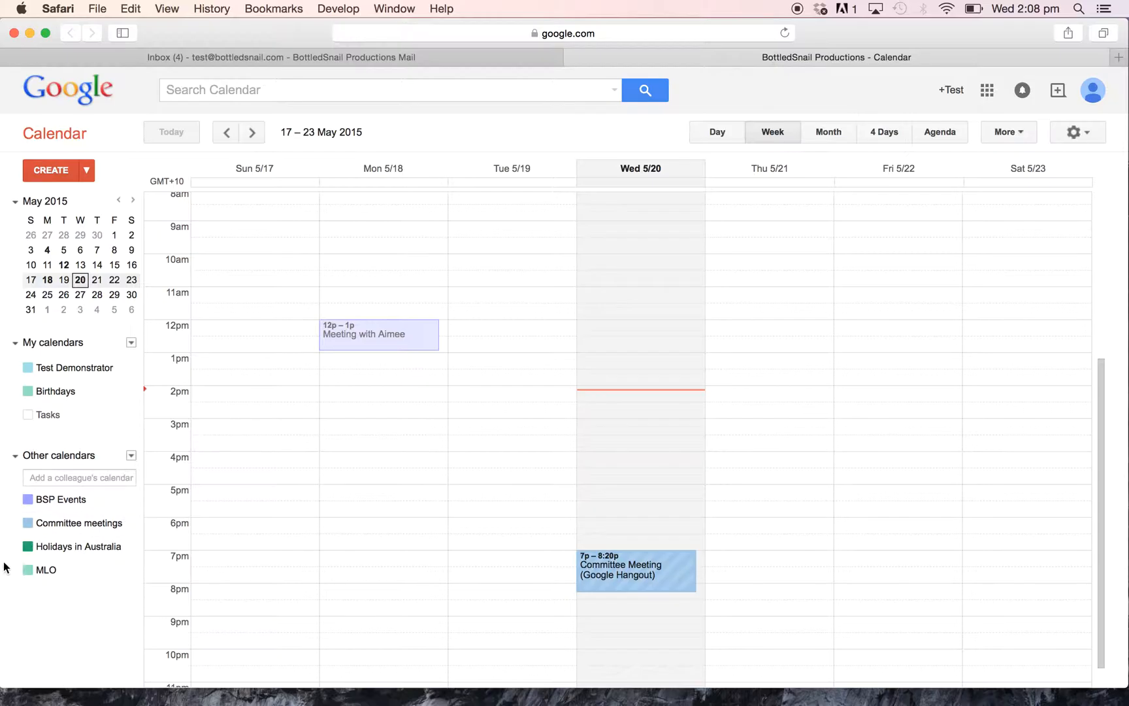
{"action": "left_click", "coordinate": [65, 577]}
{"action": "left_click", "coordinate": [66, 578]}
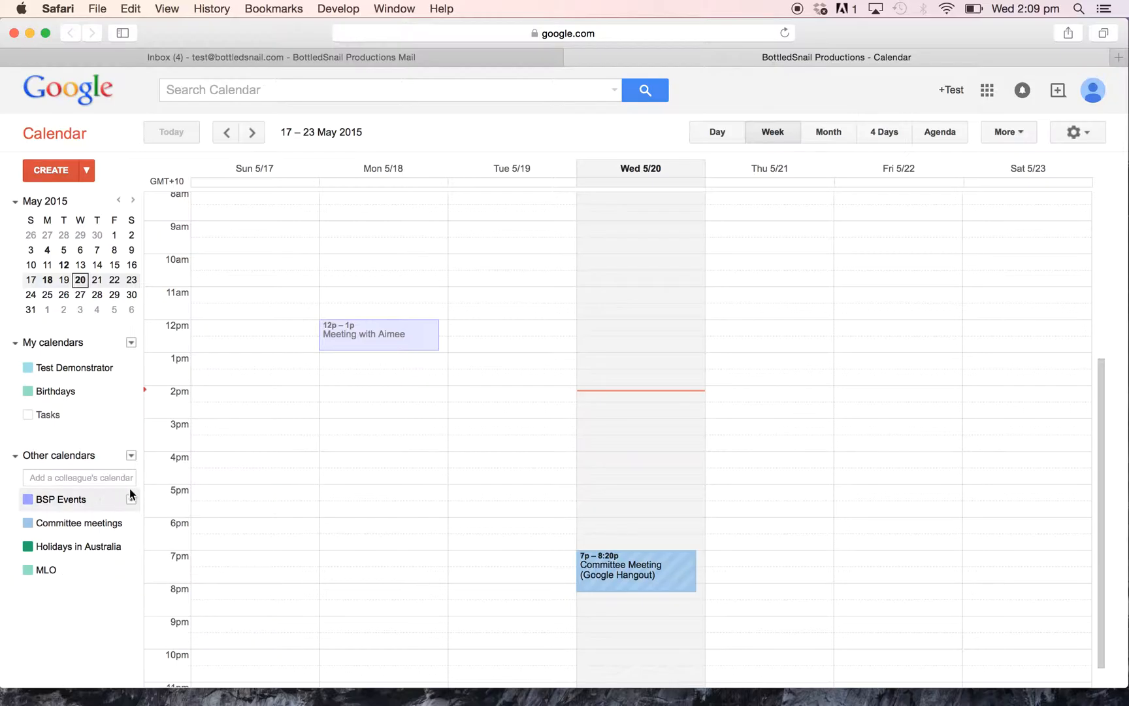
Create a 'Marketing drop' event in the Sunday 12pm slot on the BSP Events calendar.
{"action": "left_click", "coordinate": [273, 333]}
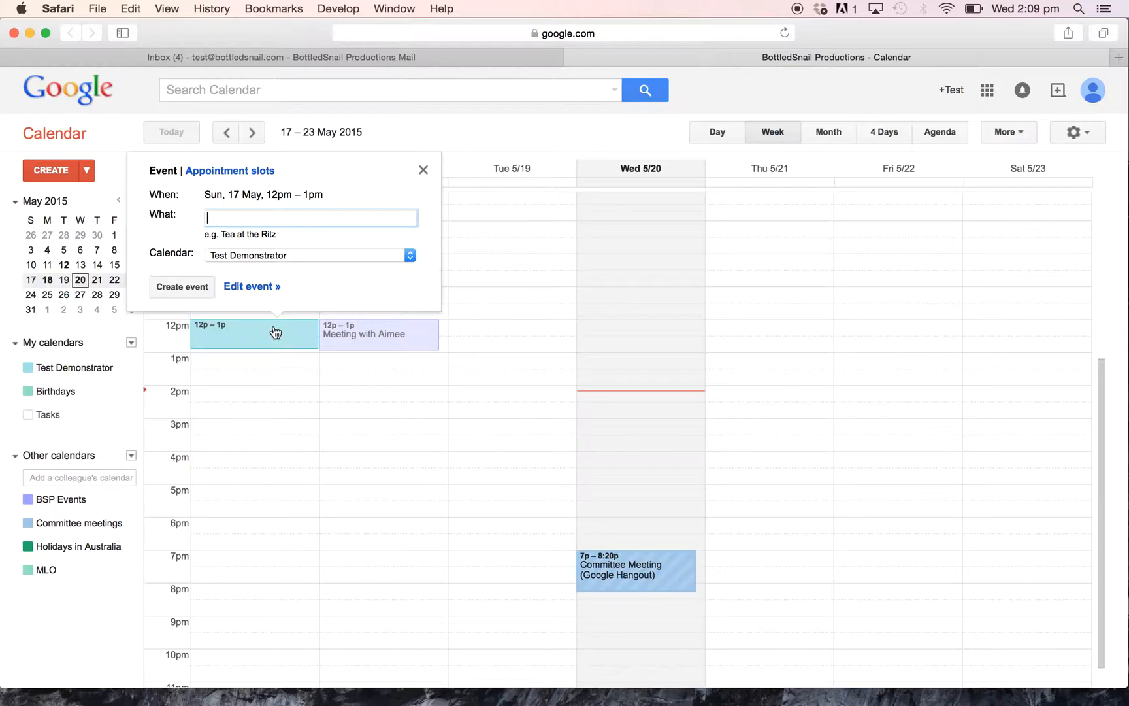
{"action": "left_click", "coordinate": [253, 260]}
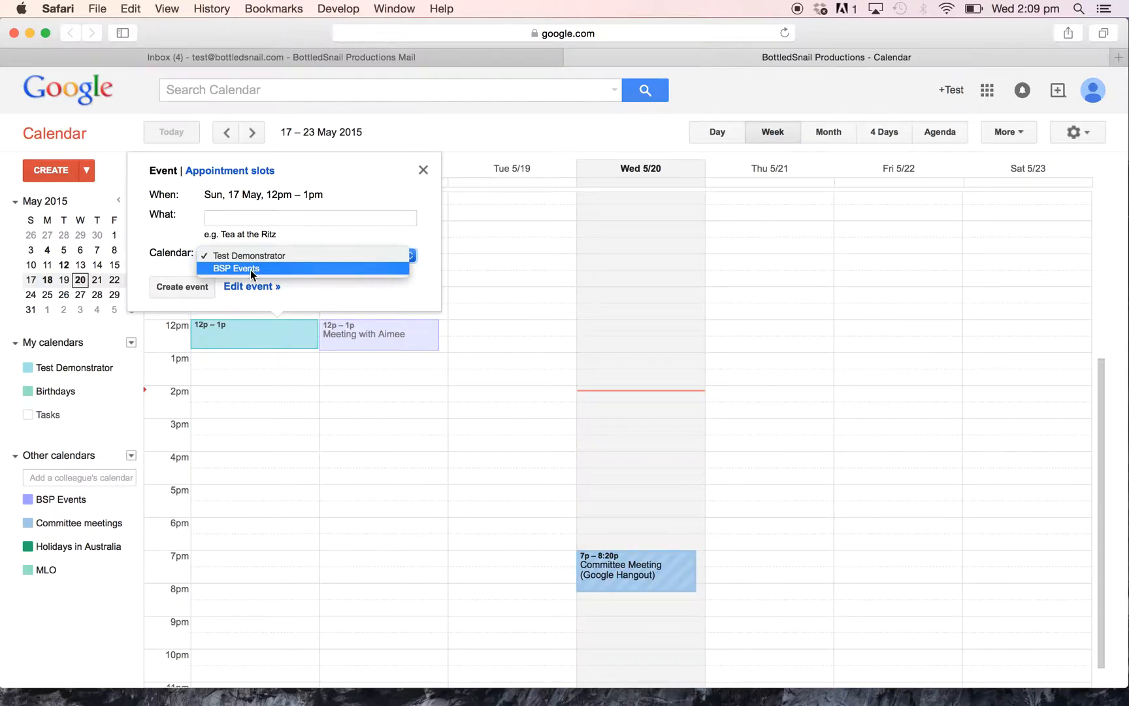
{"action": "left_click", "coordinate": [250, 269]}
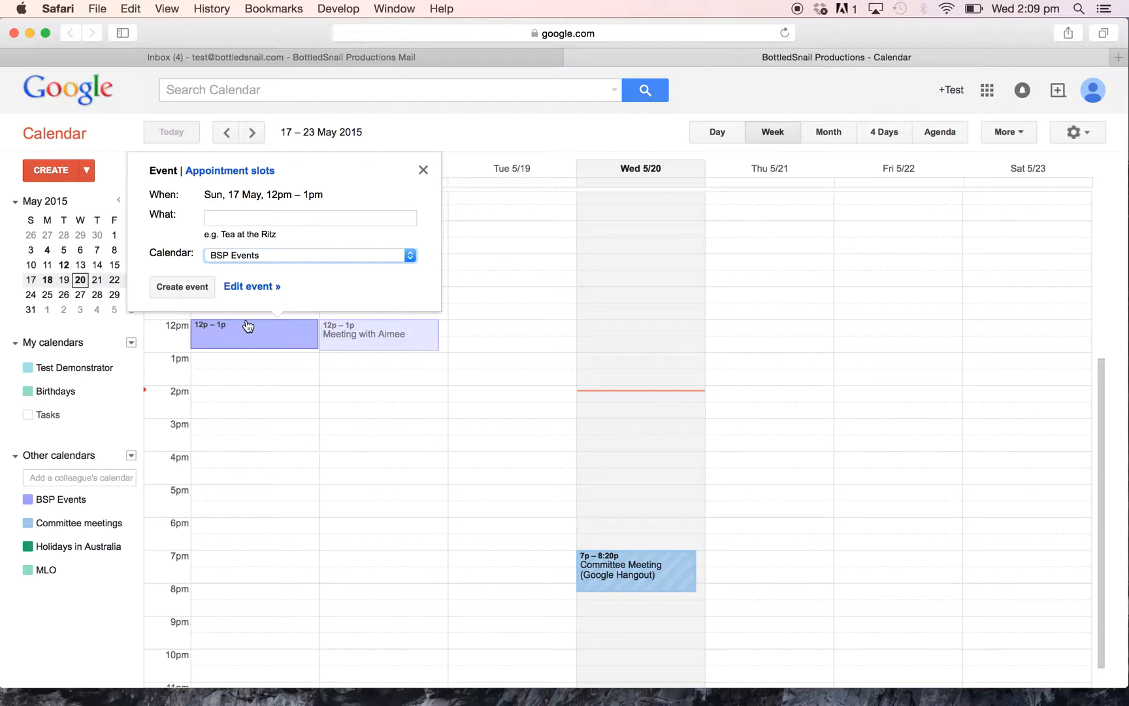
{"action": "left_click", "coordinate": [238, 222]}
{"action": "type", "text": "M"}
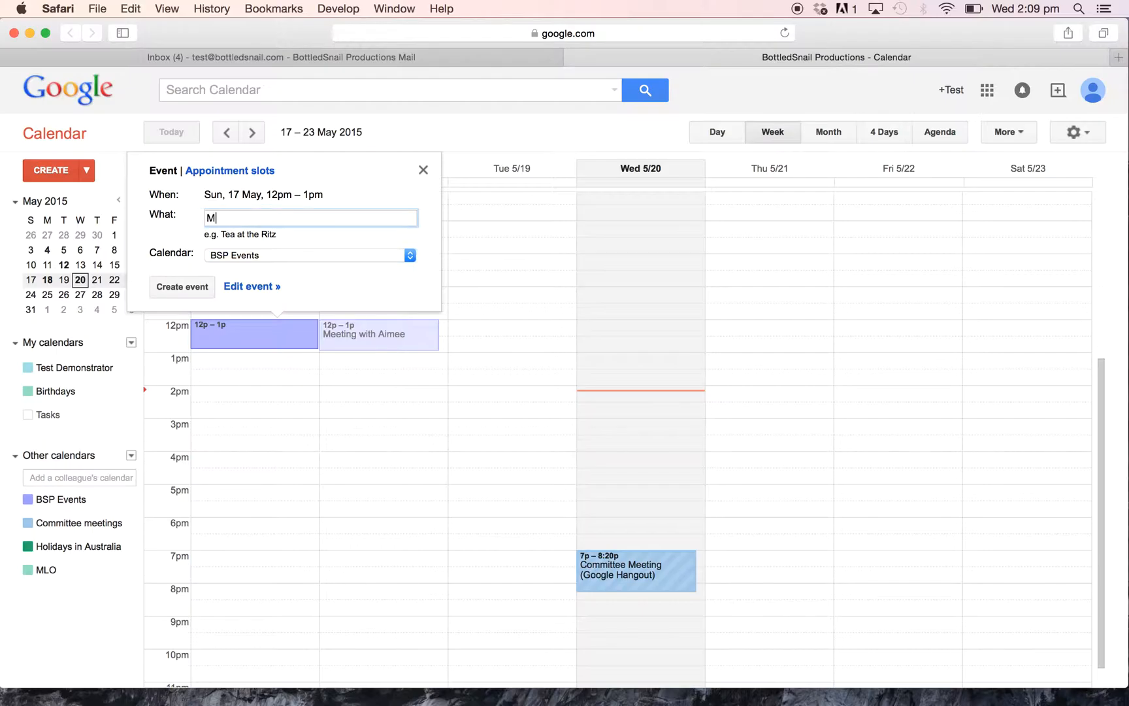
{"action": "type", "text": "arketing drop"}
{"action": "left_click", "coordinate": [193, 289]}
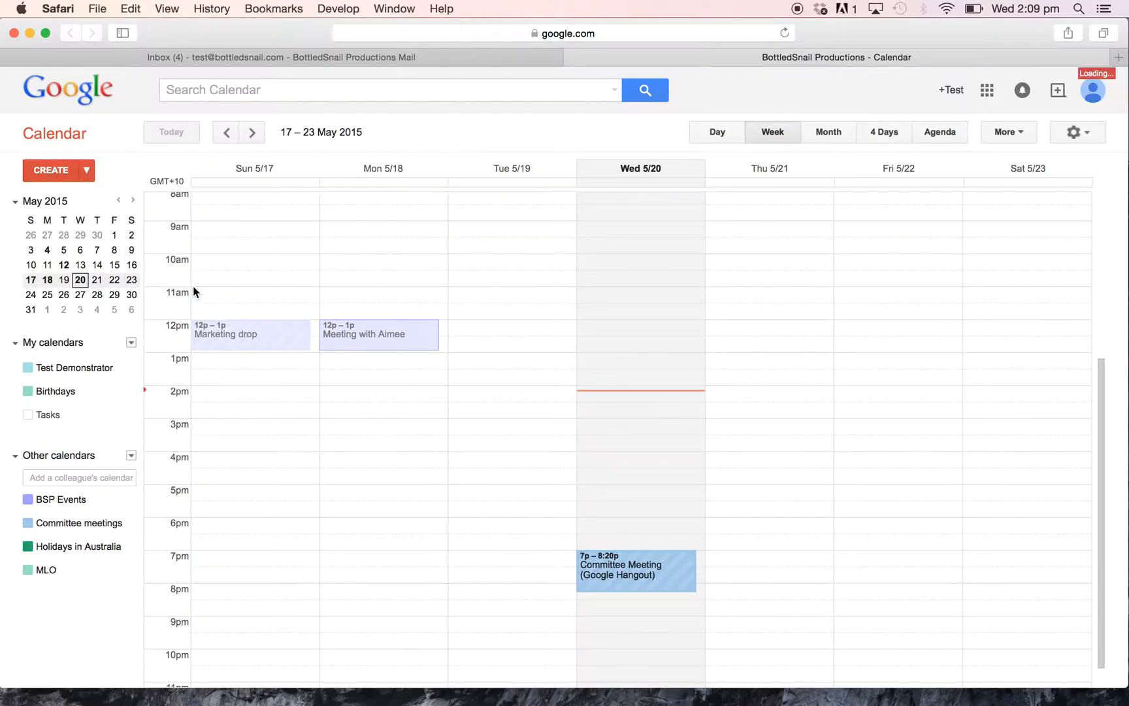
Open a Sunday 1–2pm event in full detail, title it 'Committee Meeting', and cancel repeating.
{"action": "left_click", "coordinate": [258, 358]}
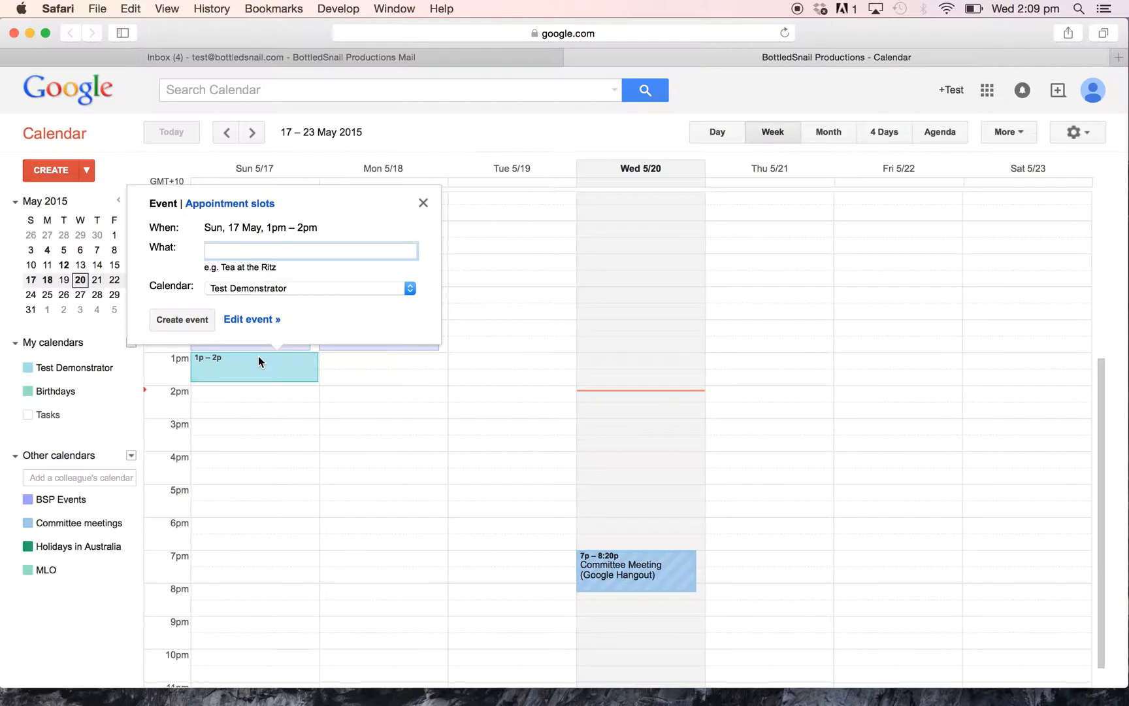
{"action": "left_click", "coordinate": [255, 320]}
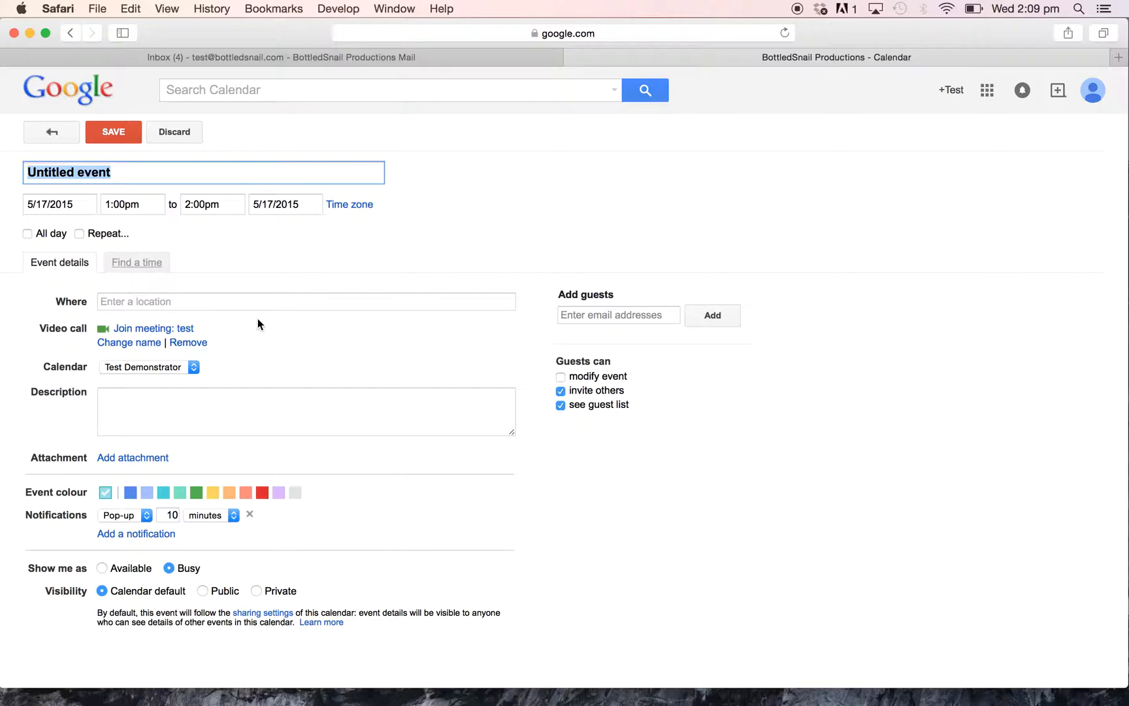
{"action": "type", "text": "Committee"}
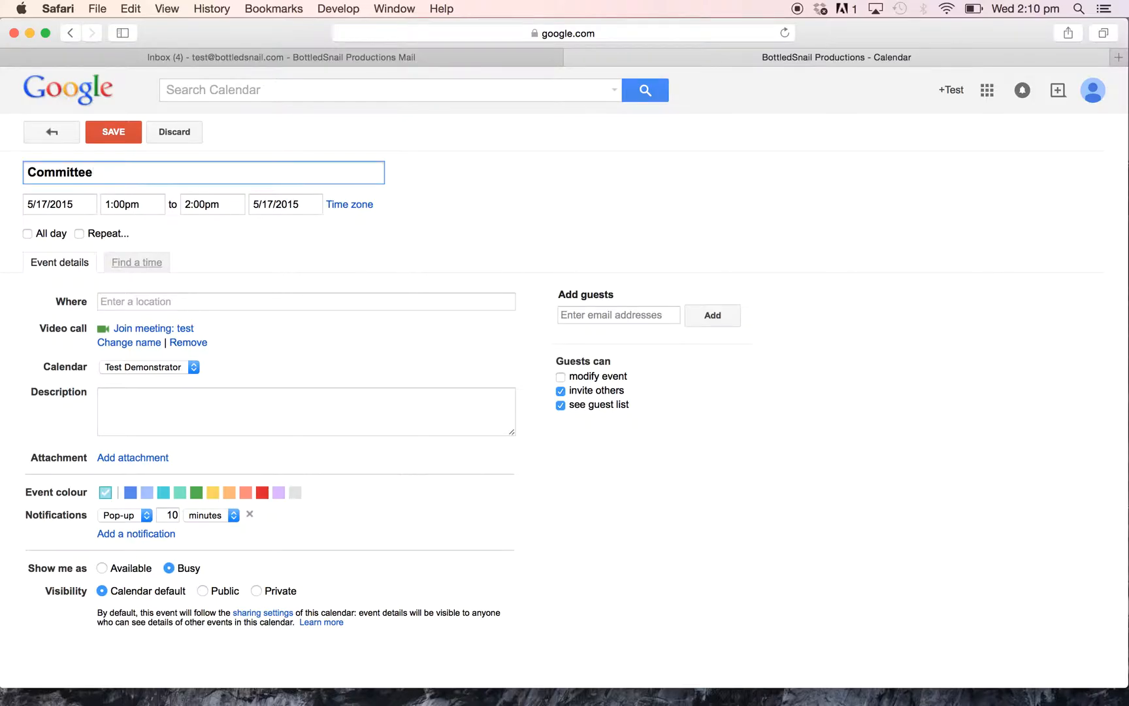
{"action": "type", "text": "Meeting"}
{"action": "left_click", "coordinate": [80, 234]}
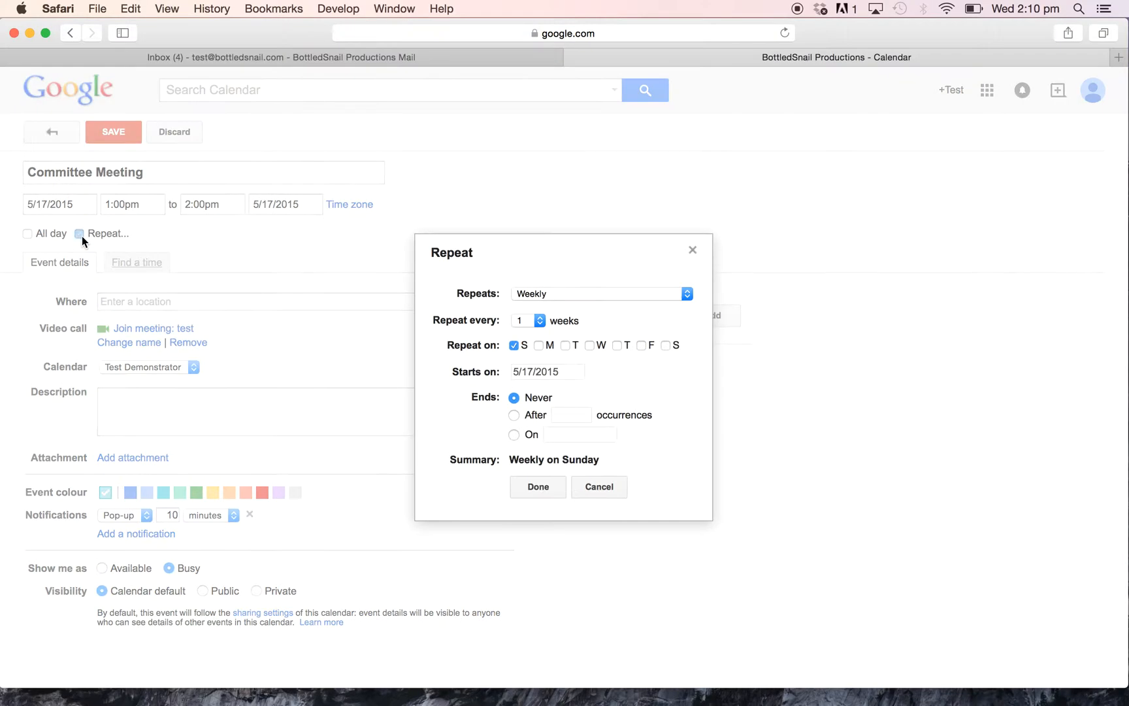
{"action": "left_click", "coordinate": [600, 488]}
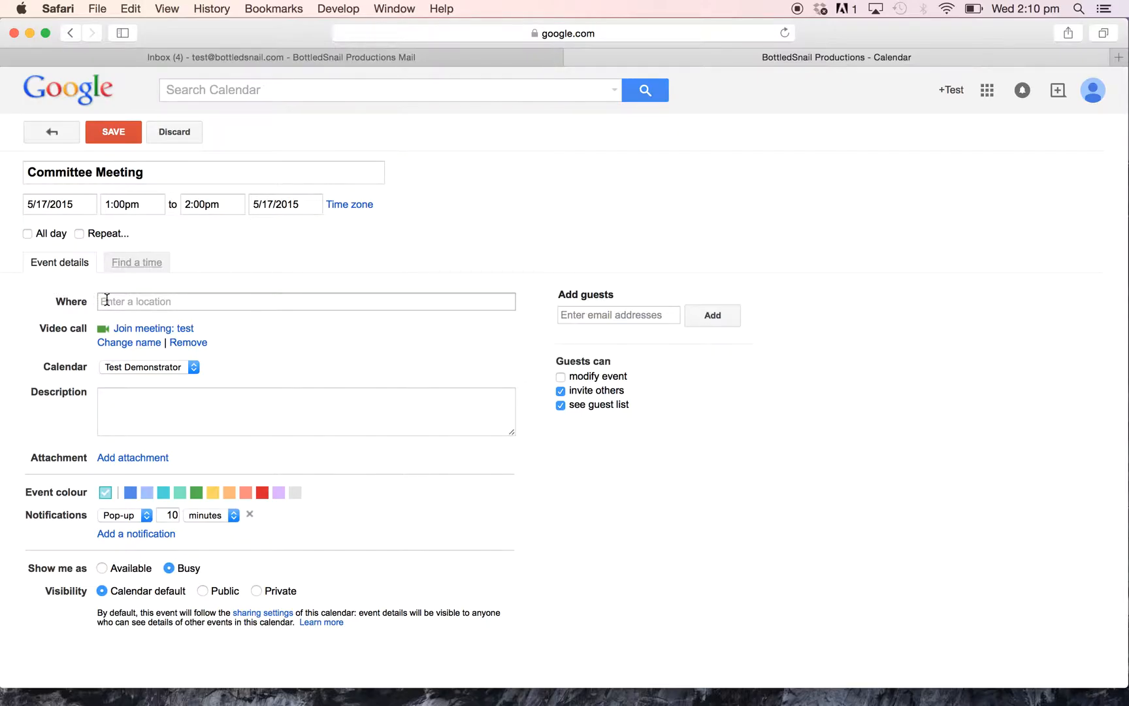
Keep the Committee Meeting on the Test Demonstrator calendar.
{"action": "left_click", "coordinate": [147, 410]}
{"action": "left_click", "coordinate": [145, 367]}
{"action": "left_click", "coordinate": [144, 367]}
{"action": "left_click", "coordinate": [145, 367]}
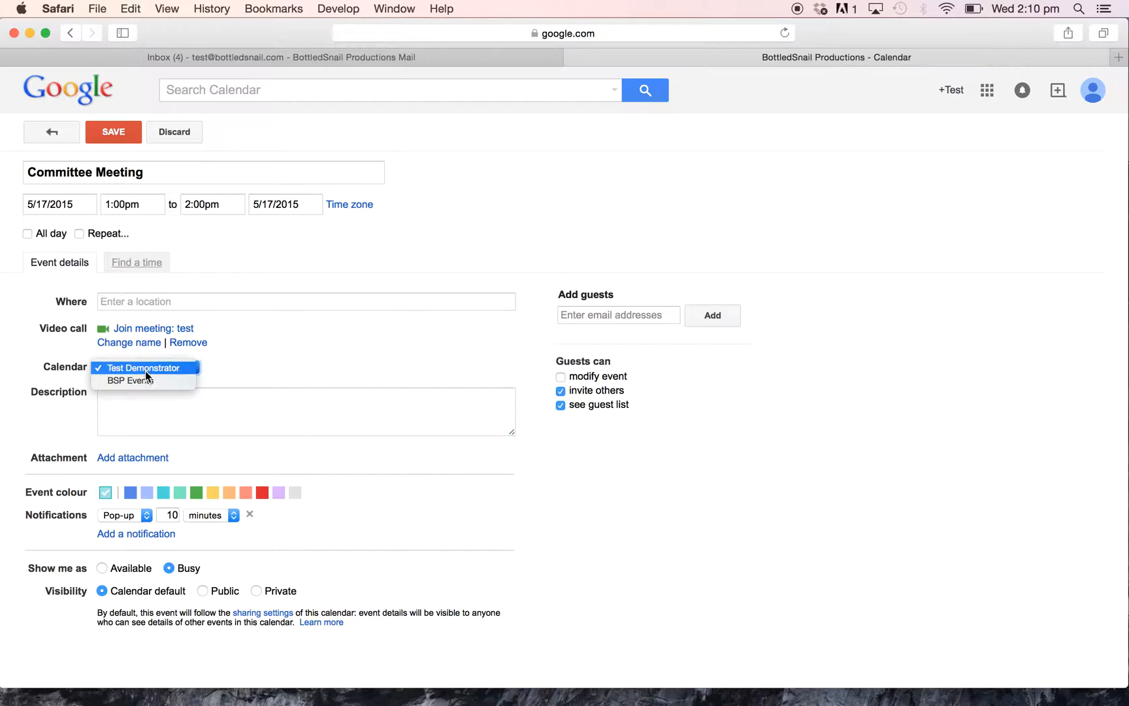
{"action": "left_click", "coordinate": [149, 403]}
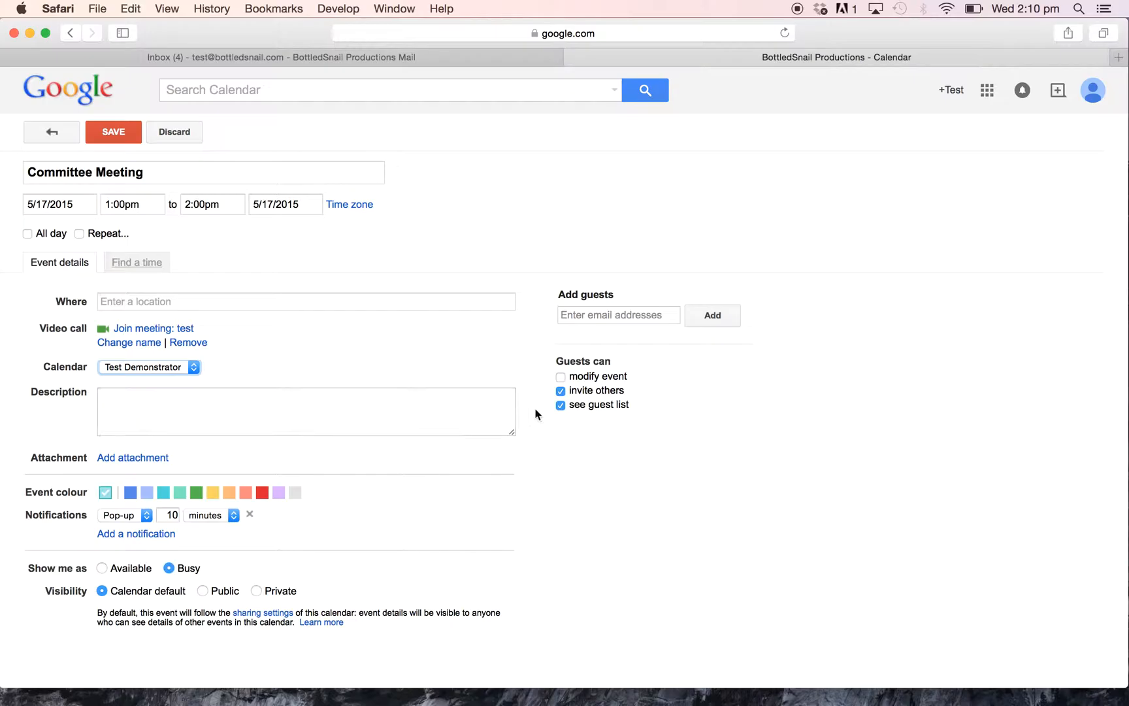
Add a colleague as a guest by entering their e-mail address and picking the suggestion.
{"action": "left_click", "coordinate": [565, 312]}
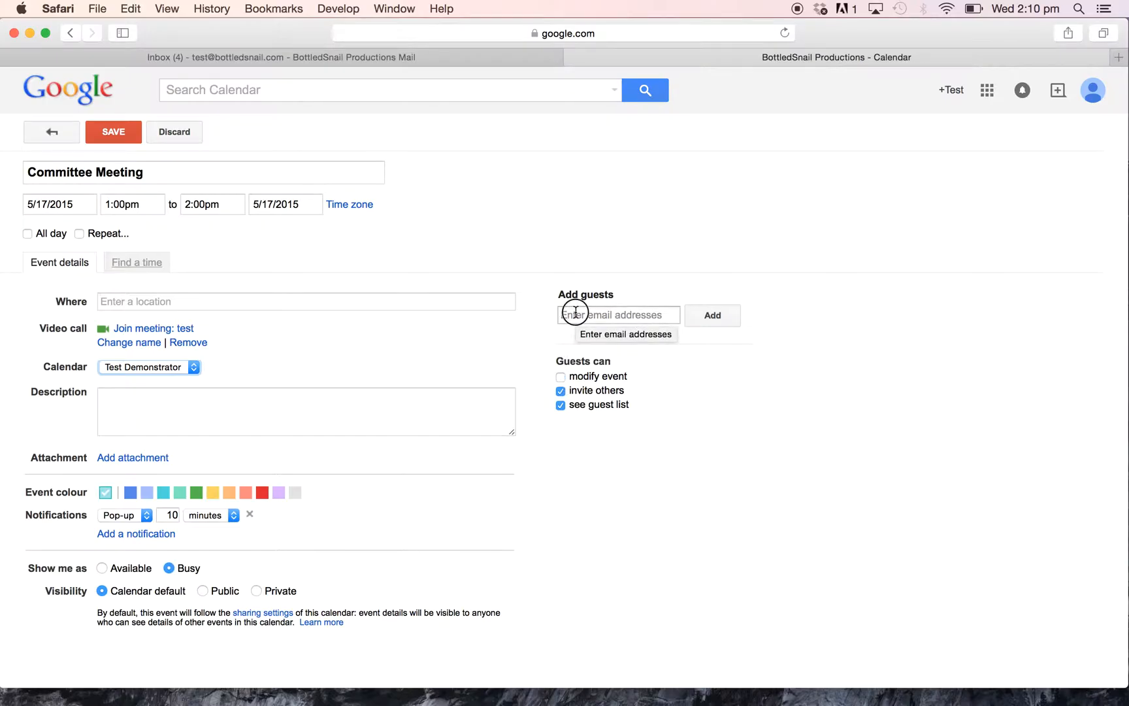
{"action": "left_click", "coordinate": [576, 312]}
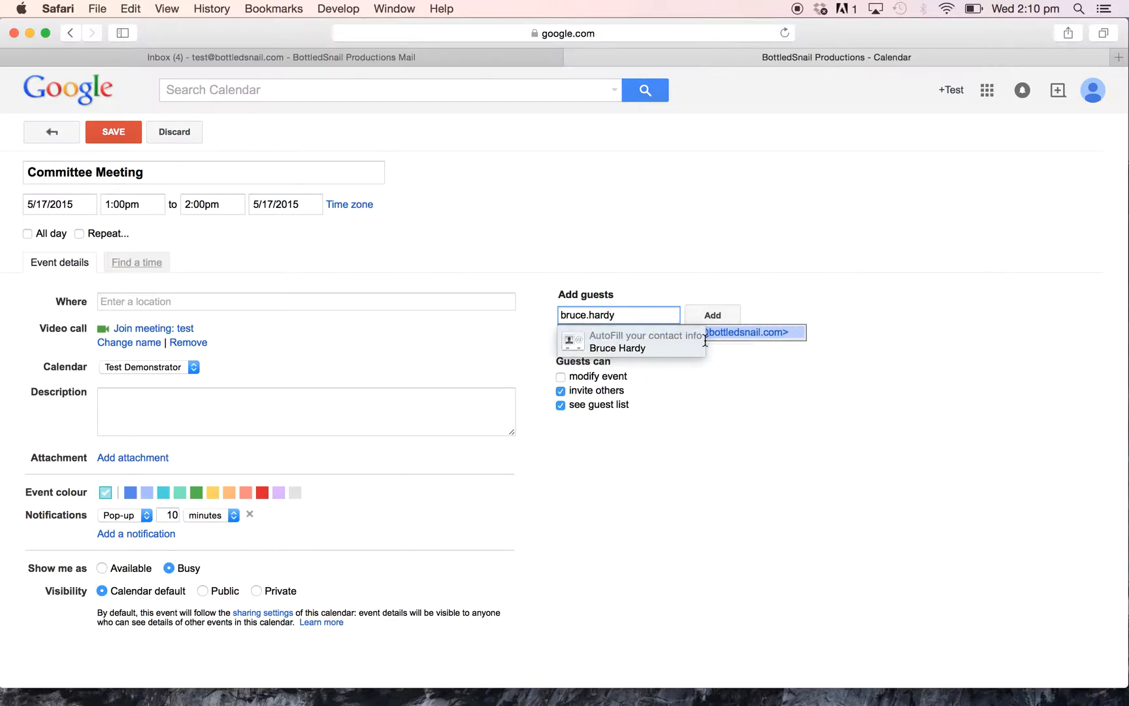
{"action": "left_click", "coordinate": [756, 333]}
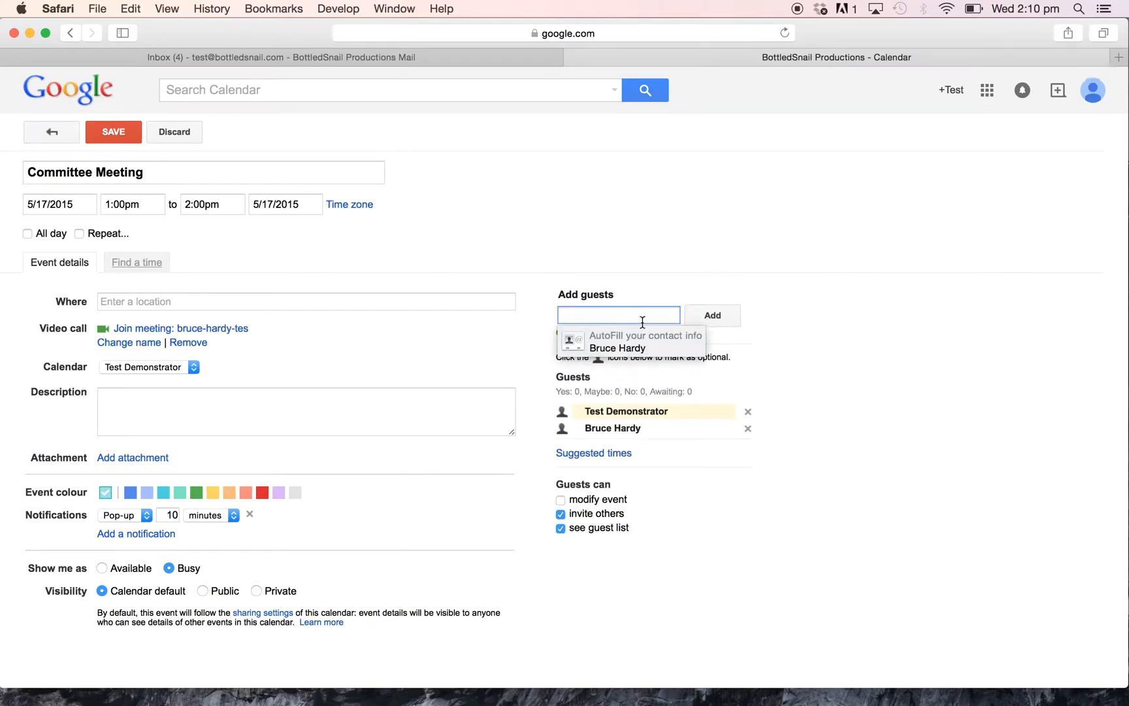
{"action": "left_click", "coordinate": [555, 258]}
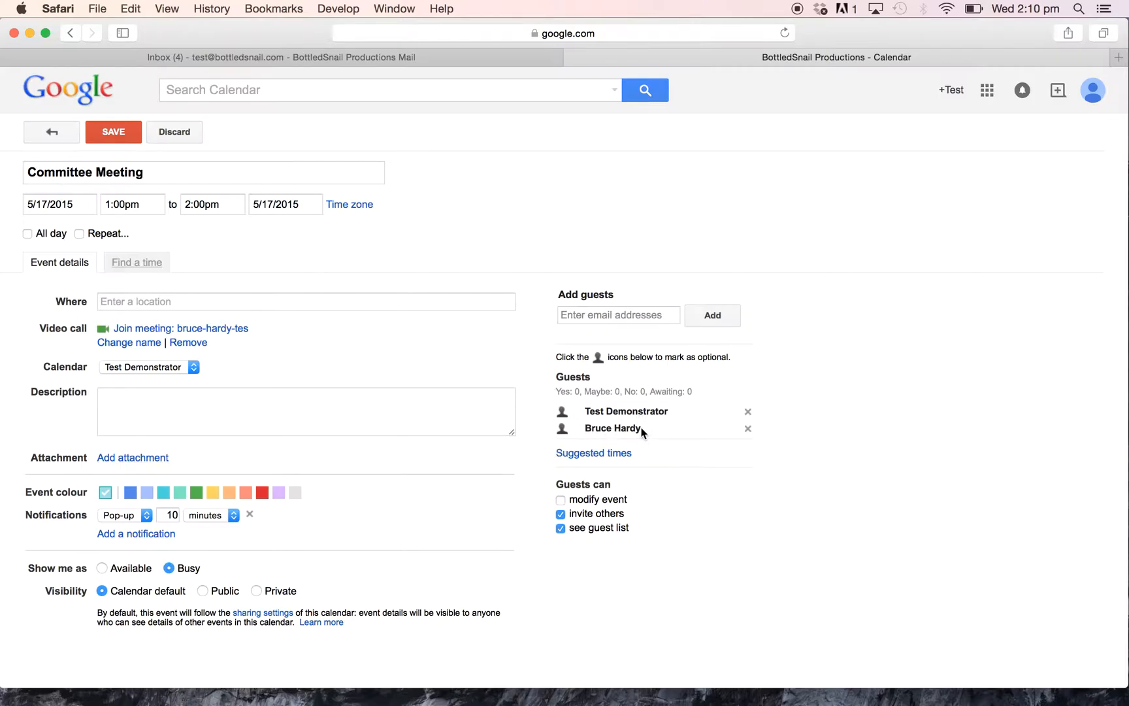
{"action": "mouse_move", "coordinate": [642, 432]}
Set the meeting location to 'Online meeting'.
{"action": "left_click", "coordinate": [168, 303]}
{"action": "type", "text": "Online meeting"}
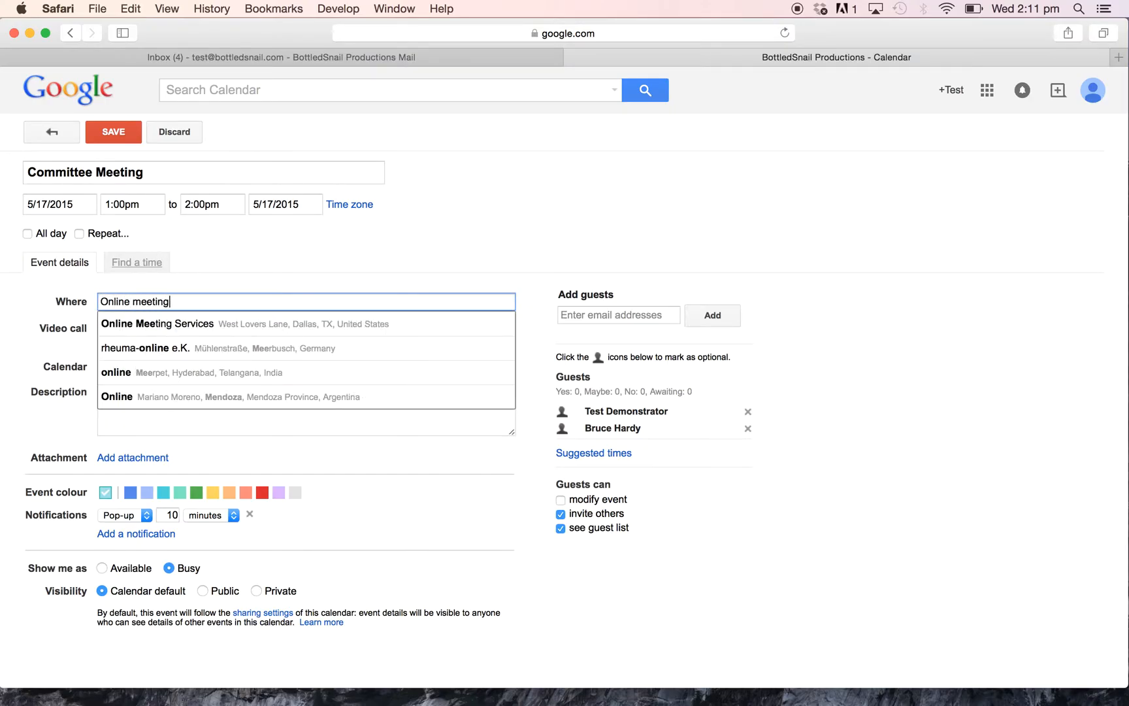
{"action": "left_click", "coordinate": [240, 252]}
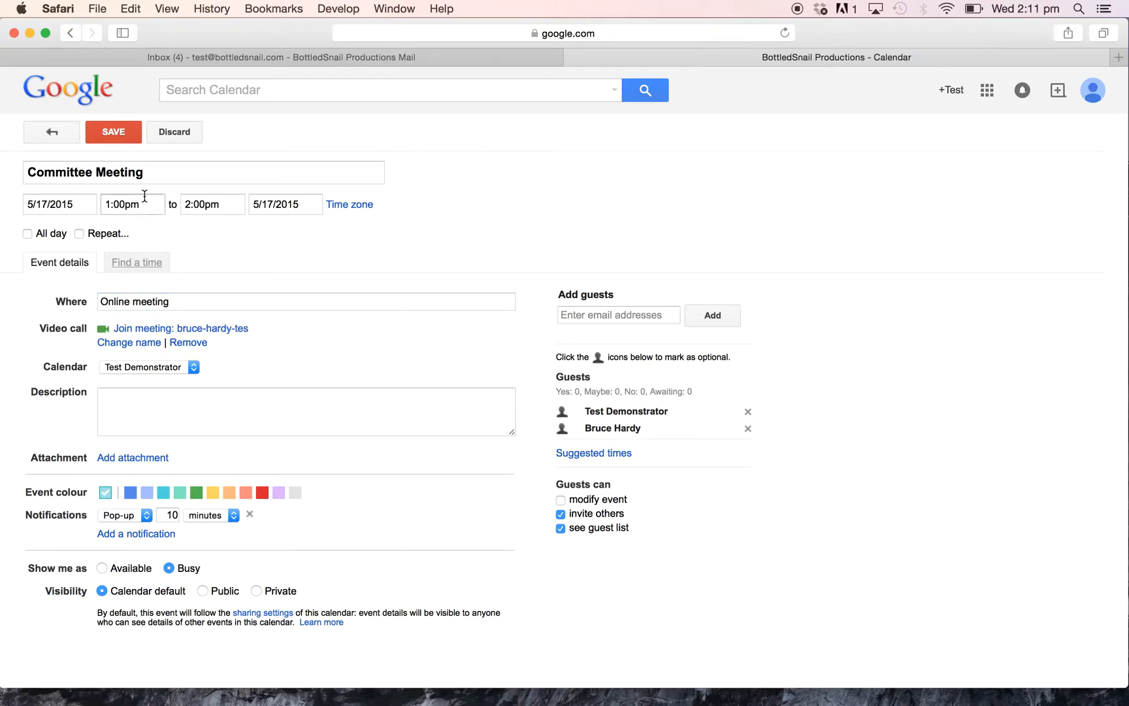
Attach the Welcome Pack file from Google Drive.
{"action": "left_click", "coordinate": [167, 390]}
{"action": "left_click", "coordinate": [134, 461]}
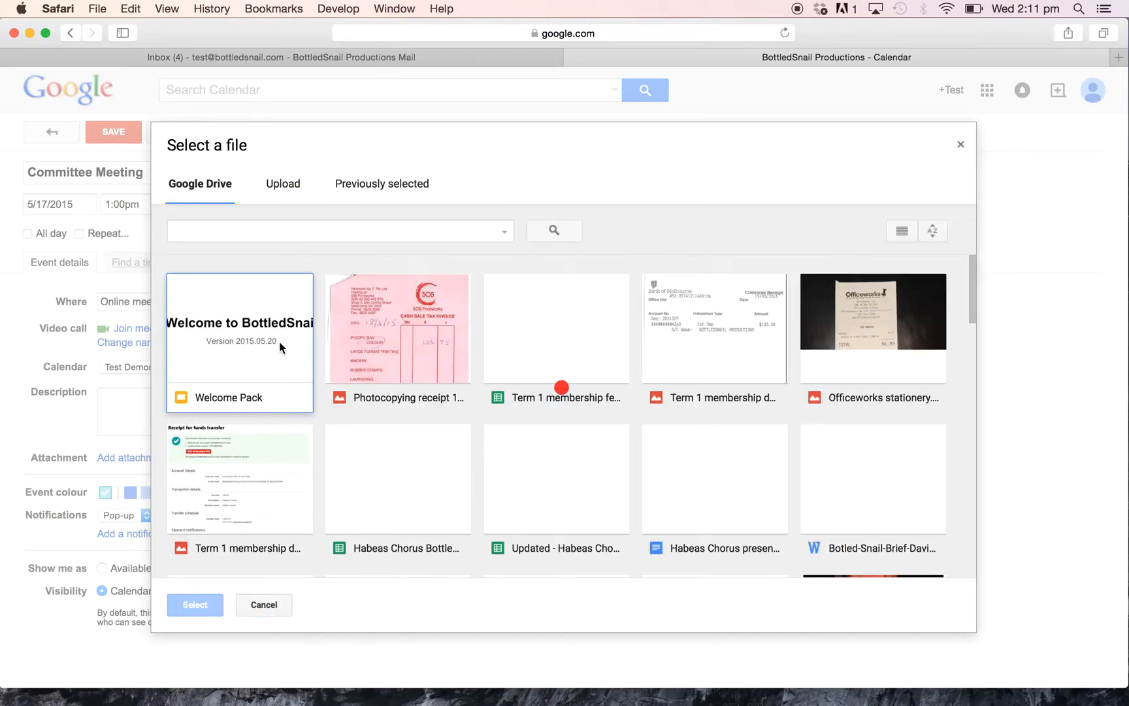
{"action": "left_click", "coordinate": [217, 354]}
{"action": "left_click", "coordinate": [183, 598]}
Change the 10-minute reminder from Pop-up to Email.
{"action": "scroll", "coordinate": [351, 410], "scroll_direction": "down", "scroll_amount": 1}
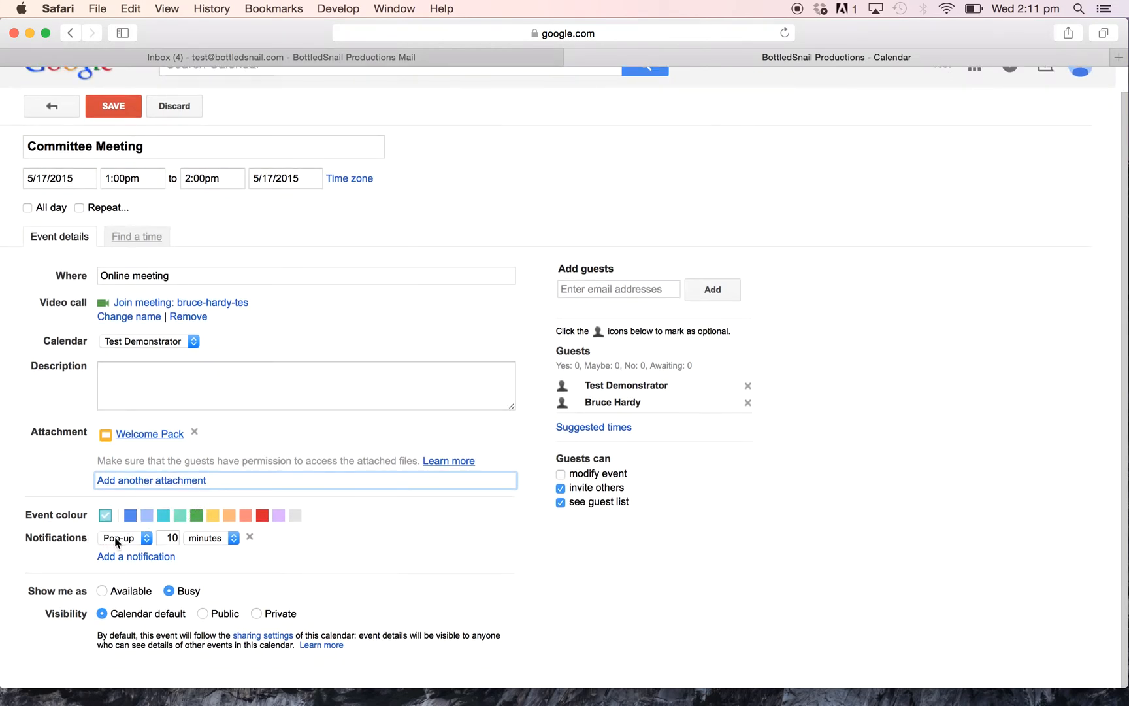
{"action": "left_click", "coordinate": [138, 541]}
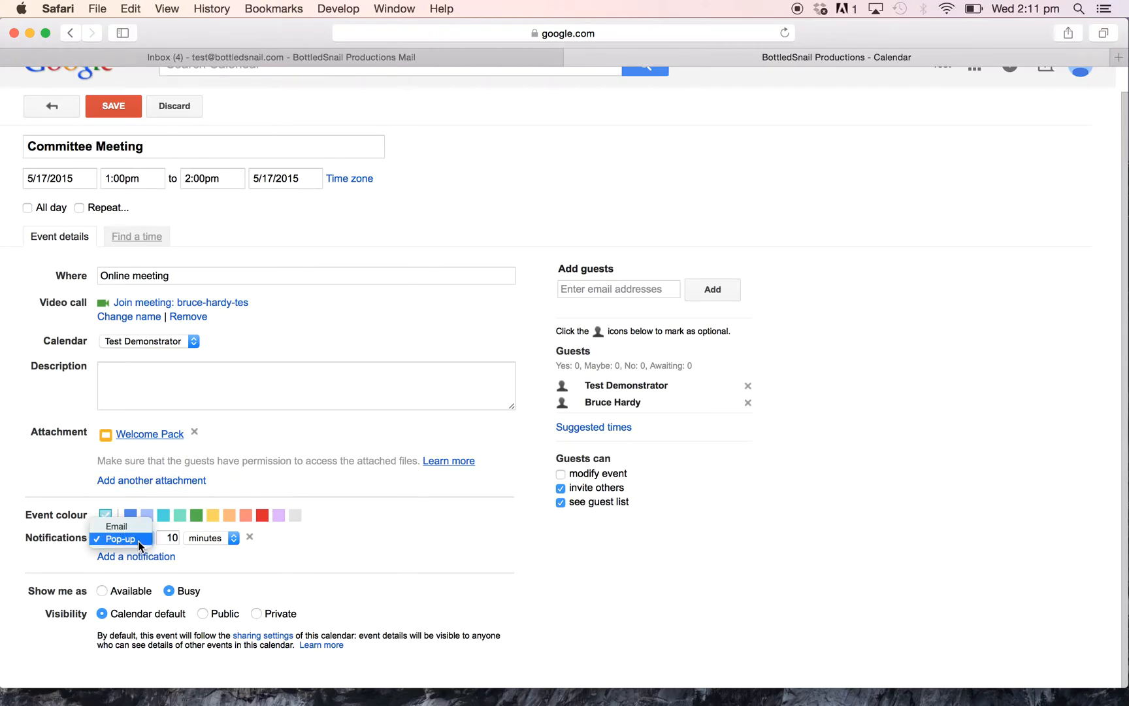
{"action": "left_click", "coordinate": [136, 527]}
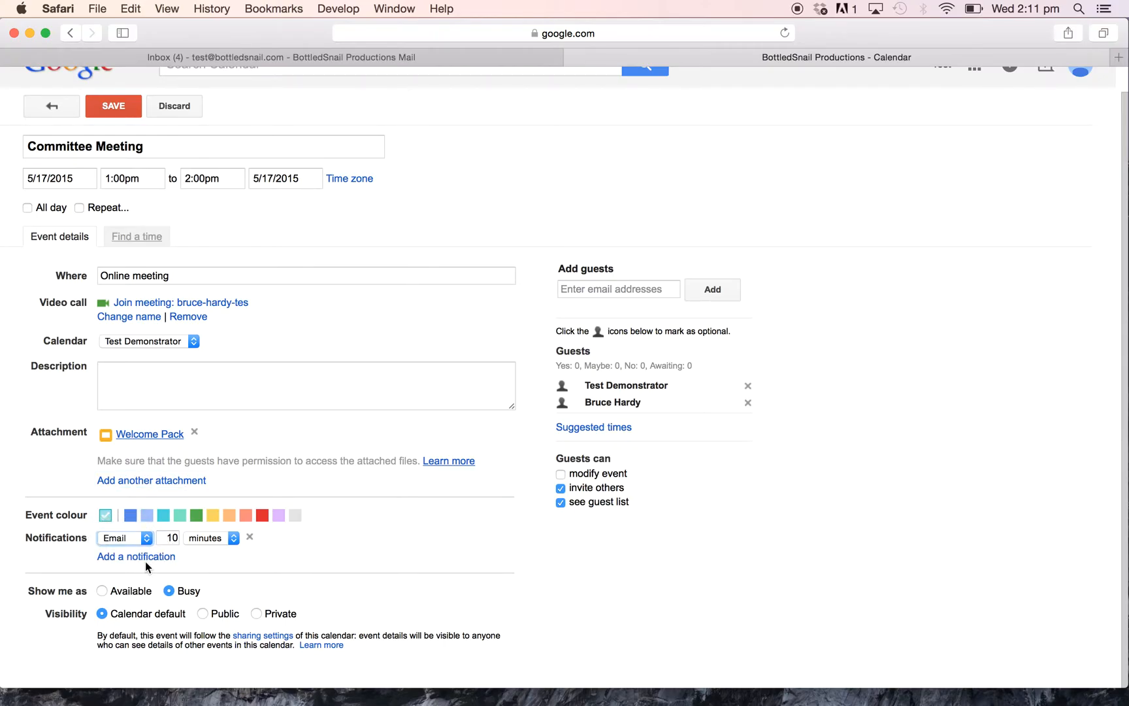
{"action": "scroll", "coordinate": [341, 565], "scroll_direction": "up", "scroll_amount": 1}
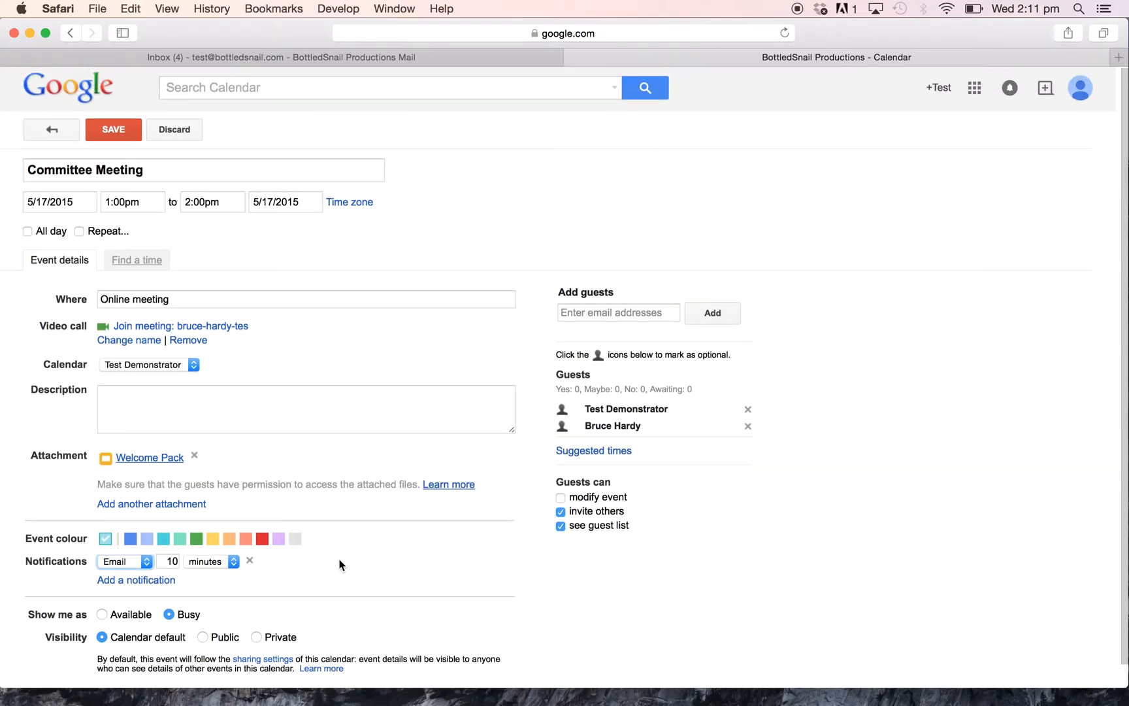
Save the Committee Meeting, send guest invitations, and dismiss an accidental 2pm new-event bubble.
{"action": "left_click", "coordinate": [114, 133]}
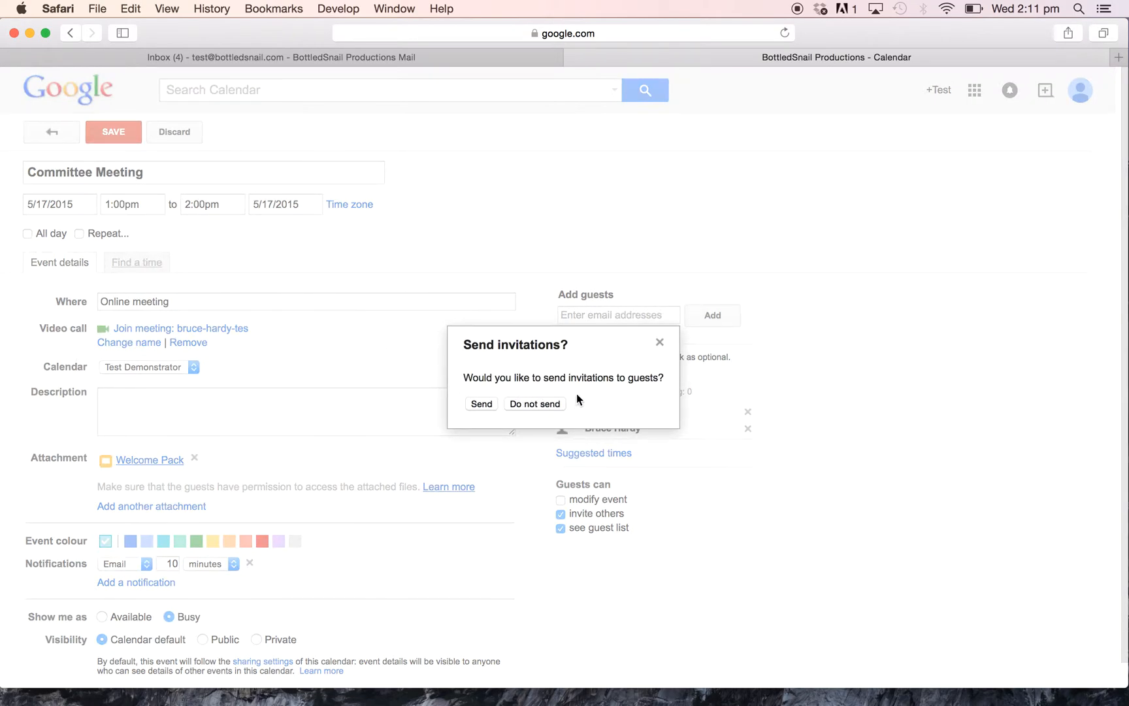
{"action": "left_click", "coordinate": [480, 405]}
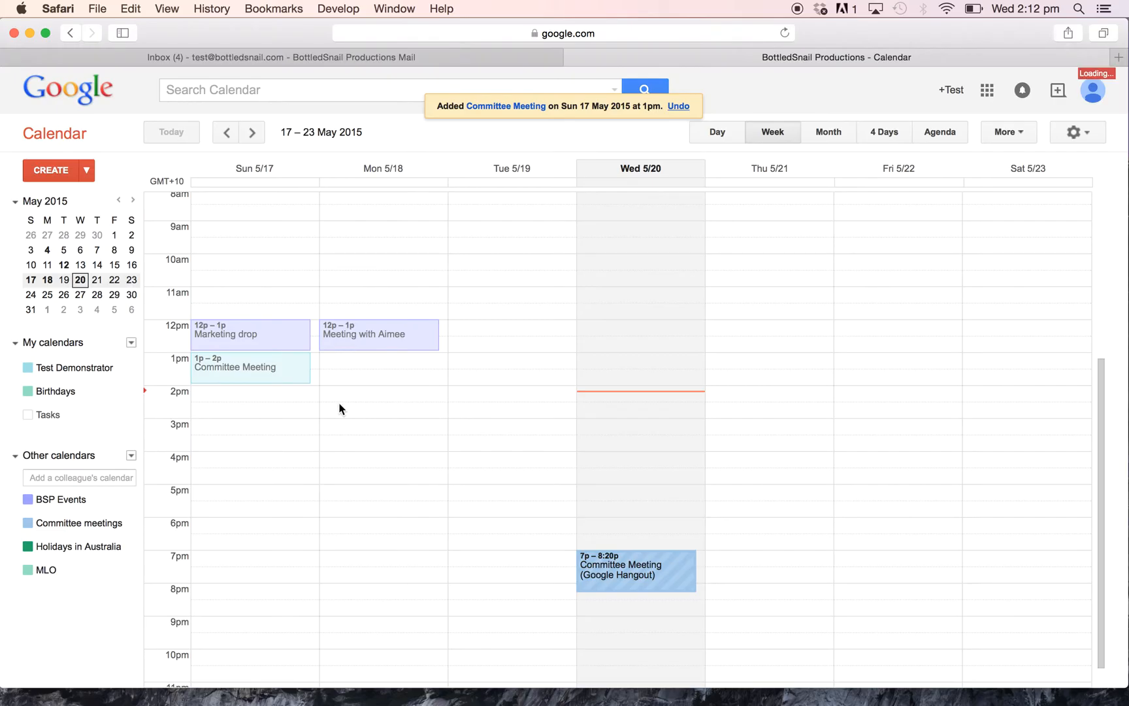
{"action": "left_click", "coordinate": [265, 396]}
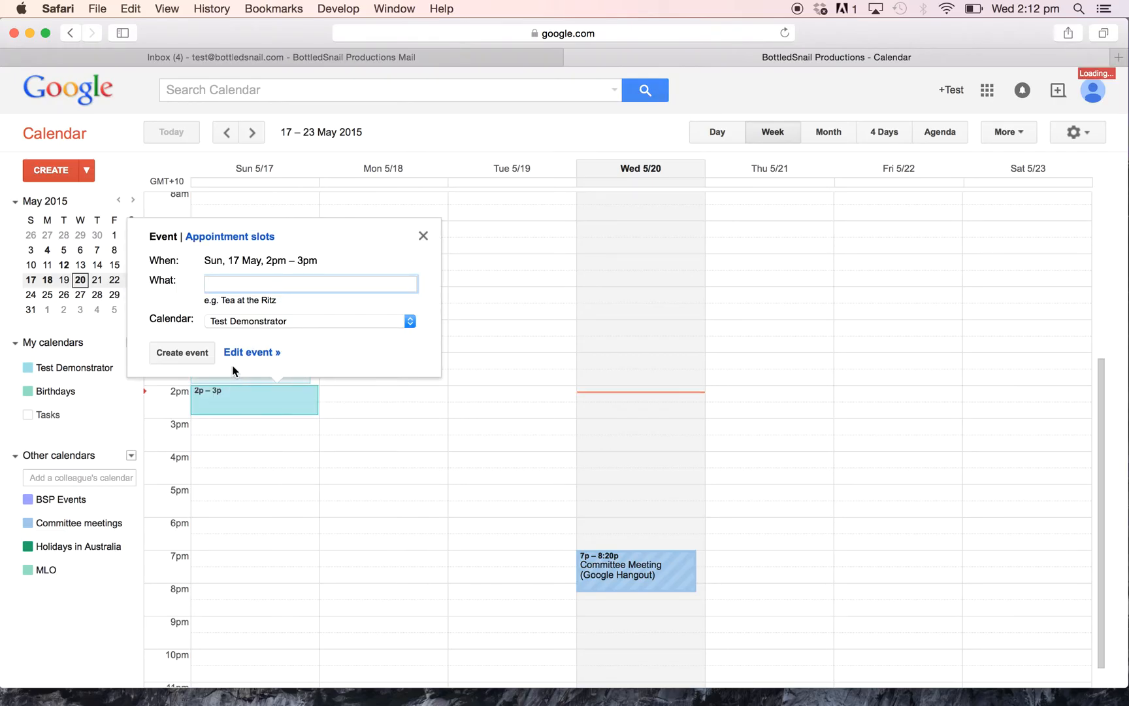
{"action": "left_click", "coordinate": [427, 231]}
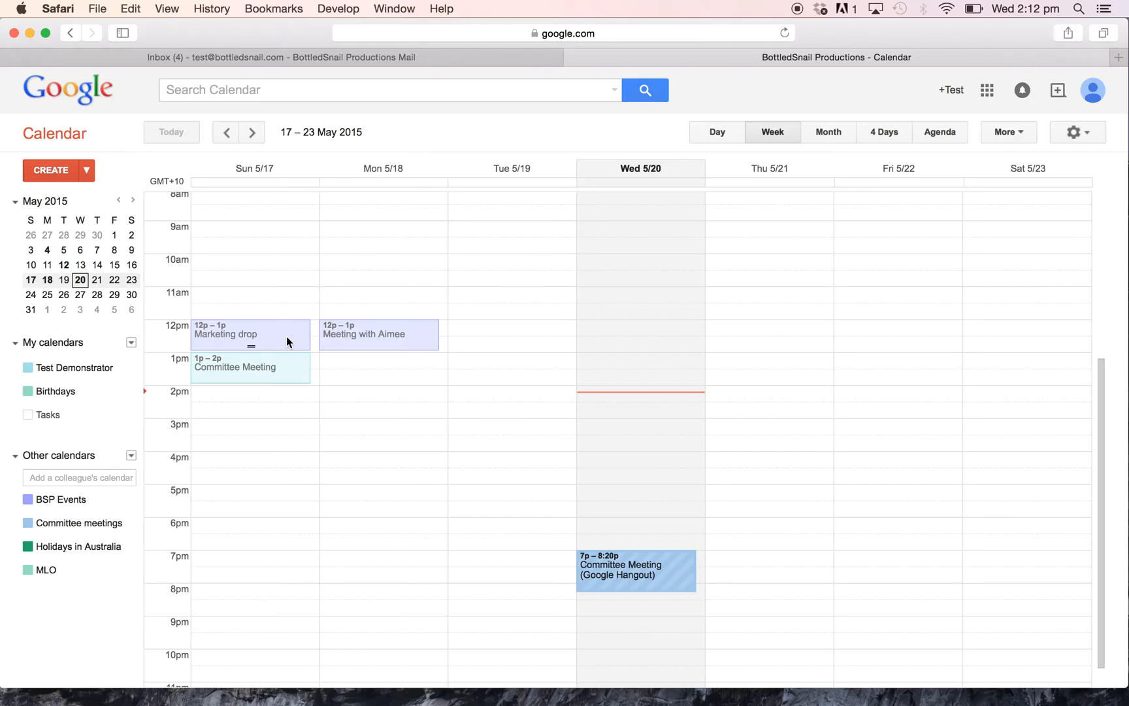
Reopen the Committee Meeting in the full editor, switch its calendar to BSP Events, and save.
{"action": "left_click", "coordinate": [285, 358]}
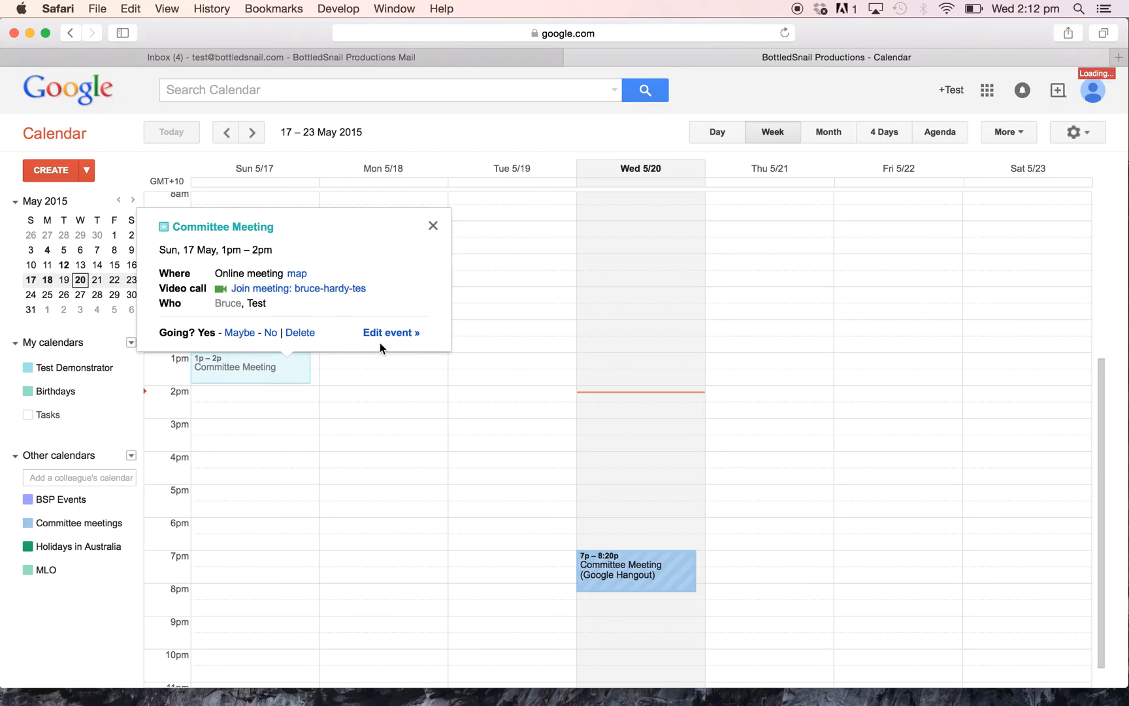
{"action": "left_click", "coordinate": [406, 334]}
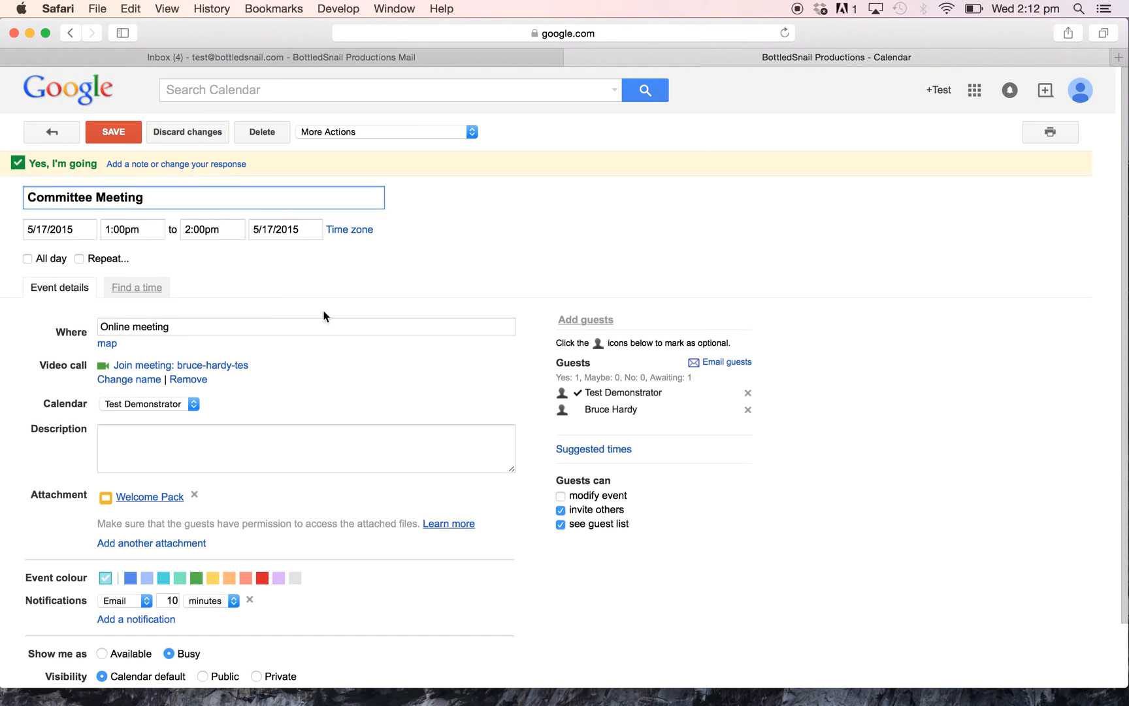
{"action": "left_click", "coordinate": [193, 404]}
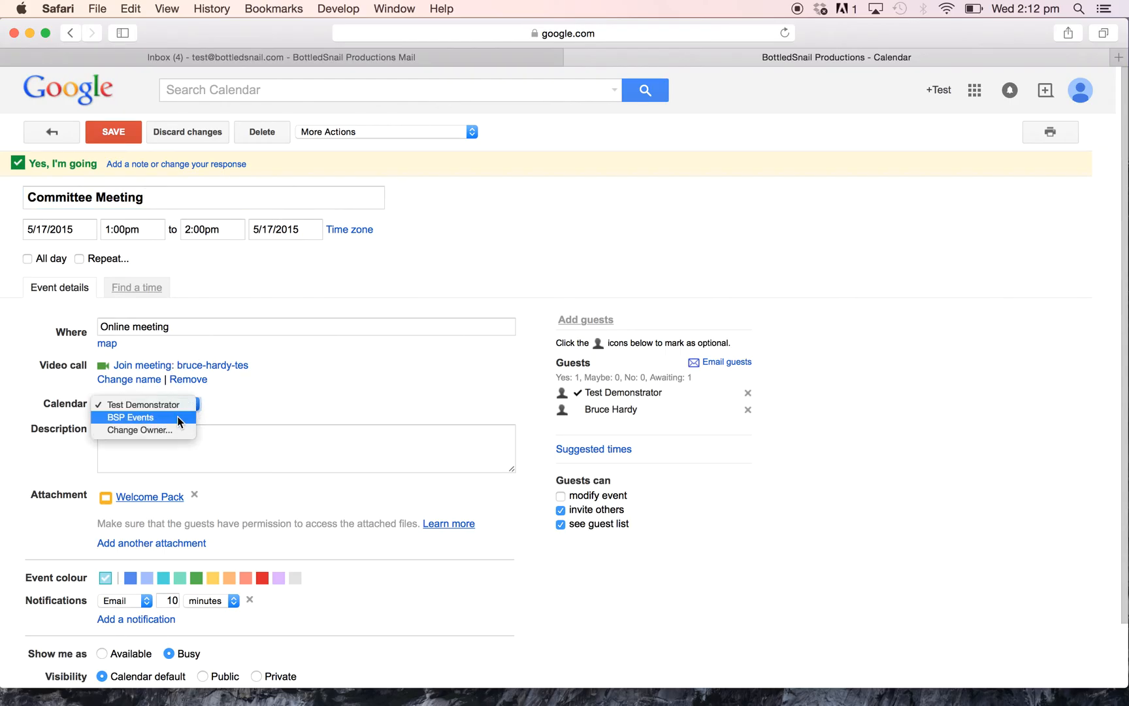
{"action": "left_click", "coordinate": [178, 417]}
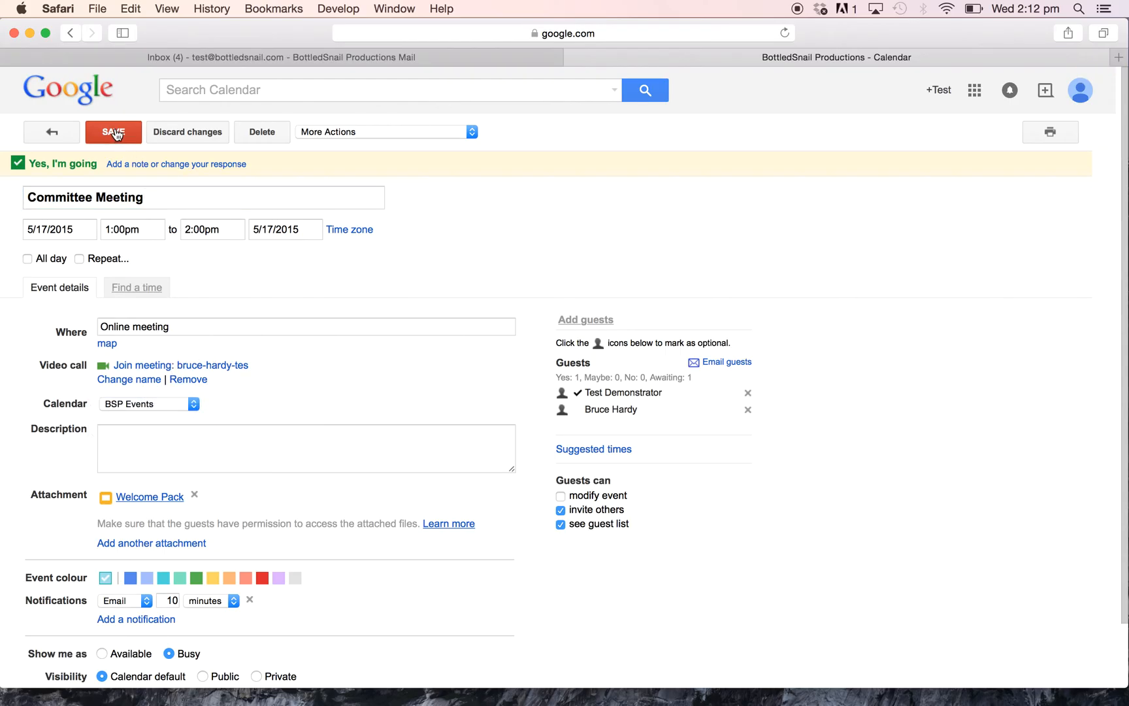
{"action": "left_click", "coordinate": [113, 133]}
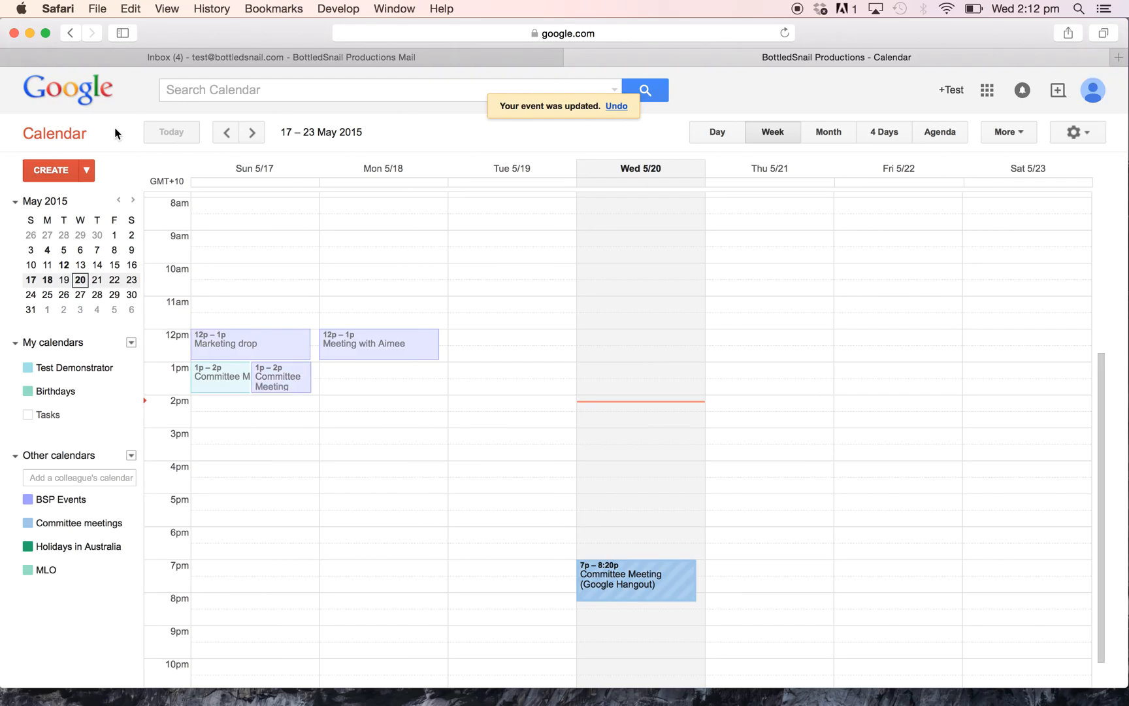